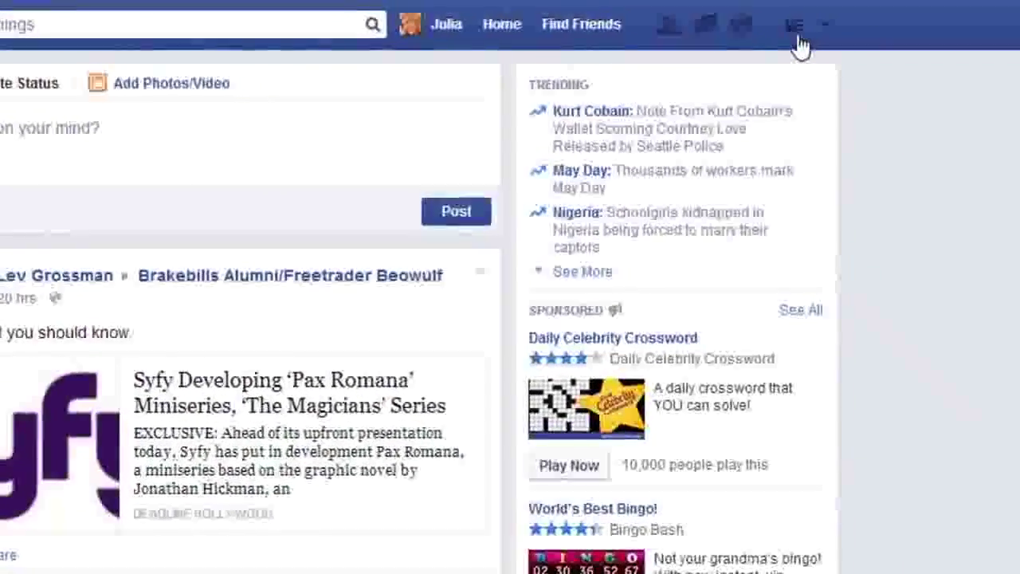
- Open the full privacy settings and set who can see future posts to Friends
click(803, 30)
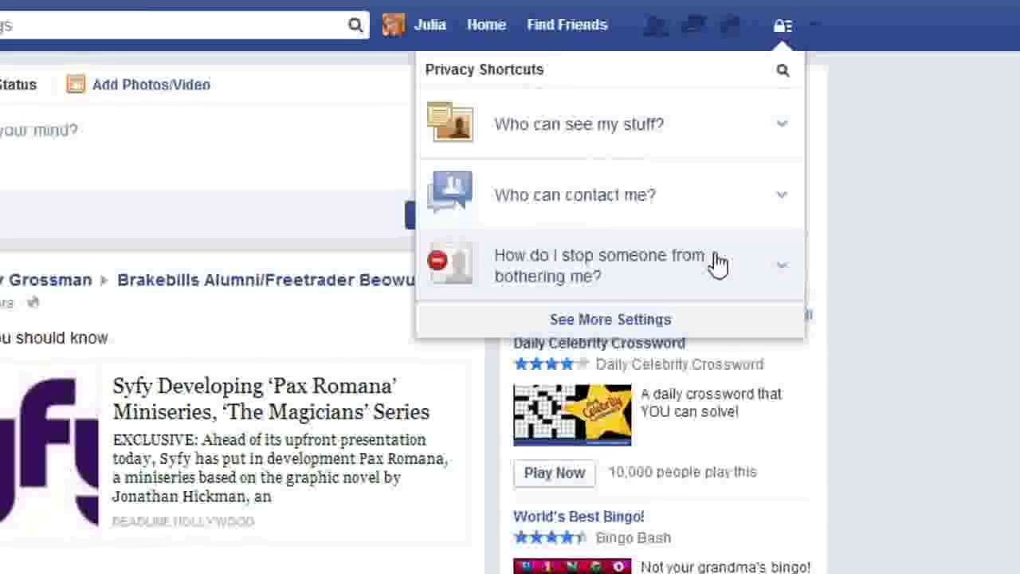
click(610, 319)
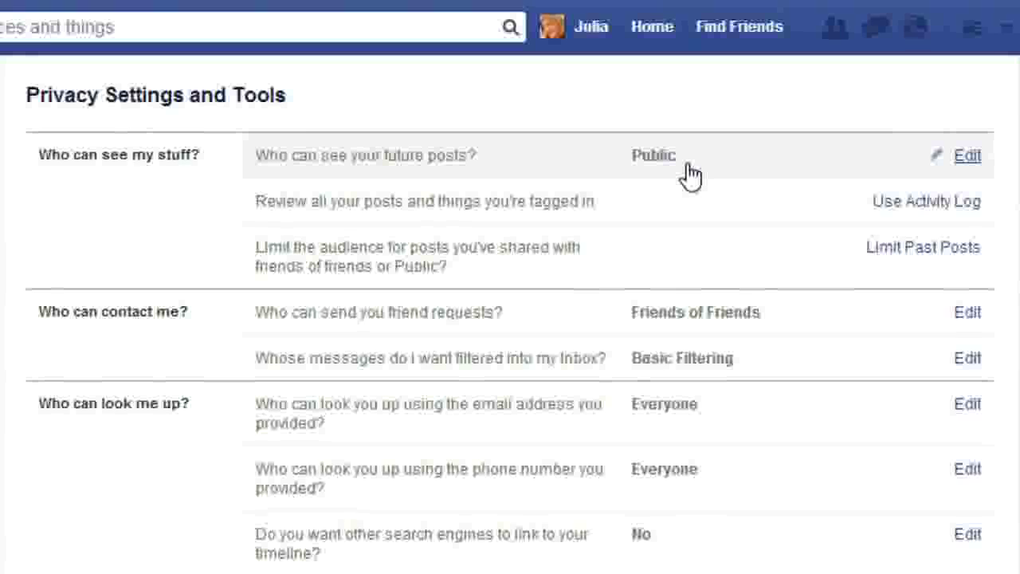
click(690, 176)
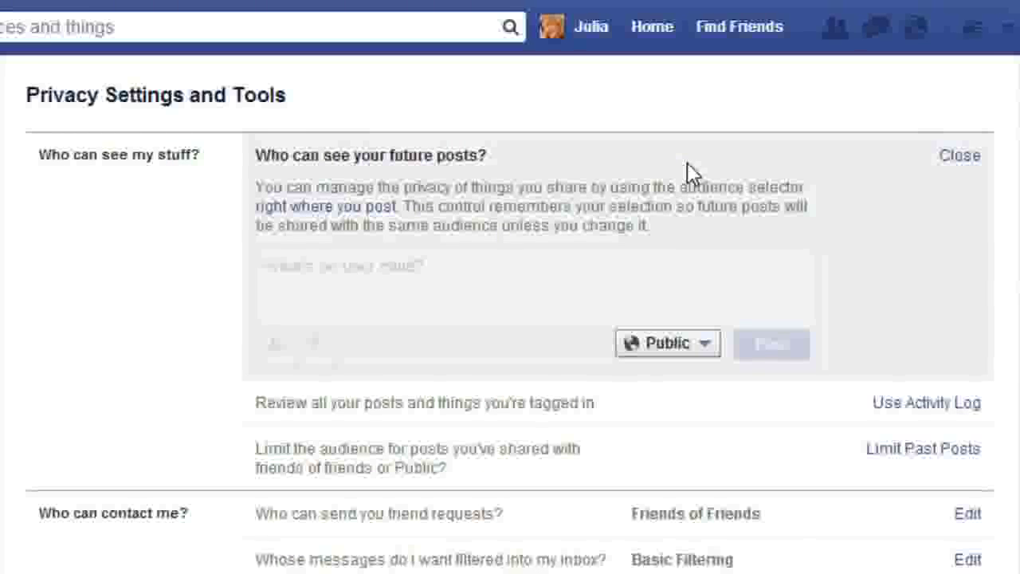
click(687, 359)
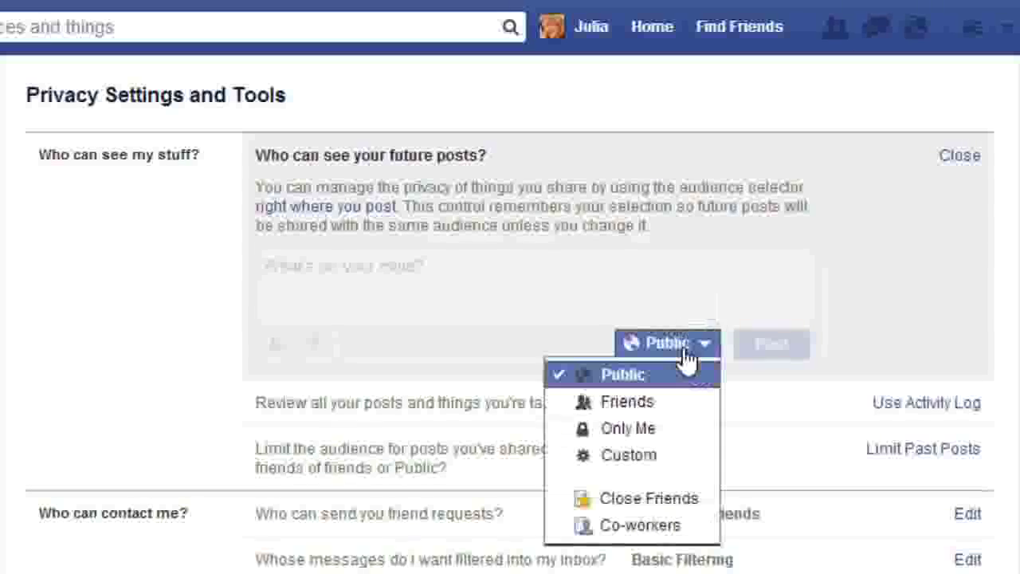
click(679, 408)
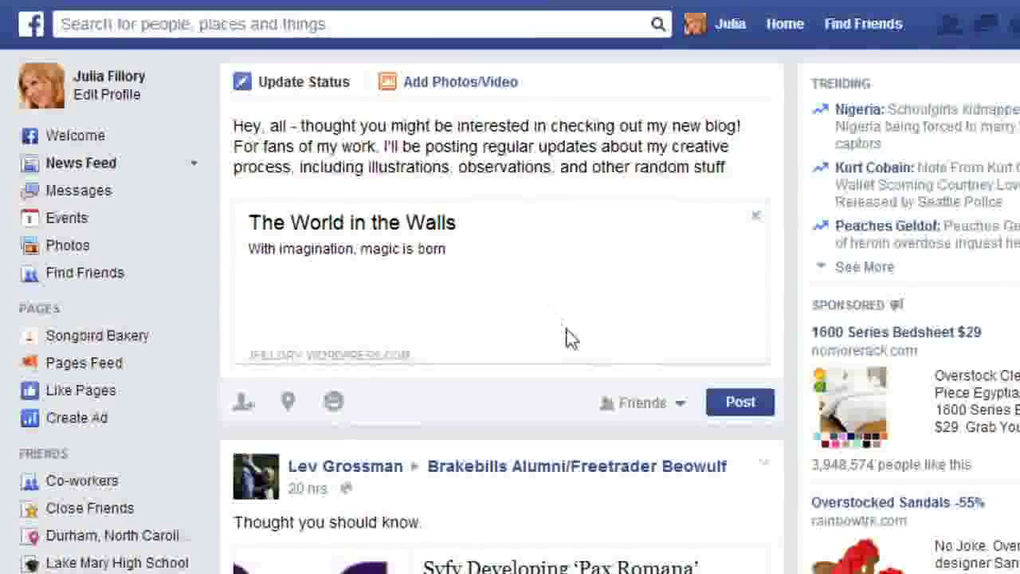
- Change the audience of the drafted blog announcement to Public and publish it
click(620, 410)
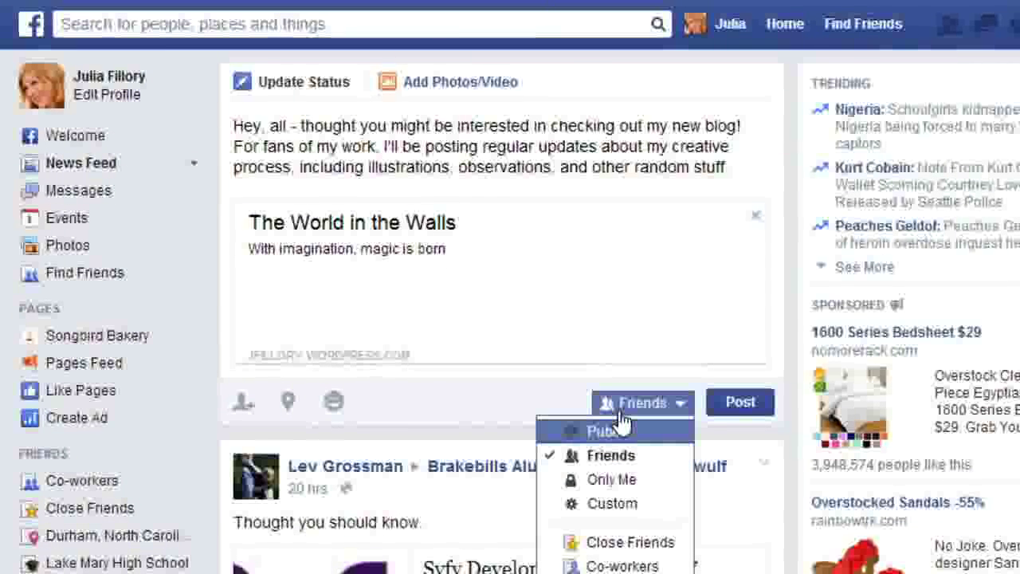
click(619, 436)
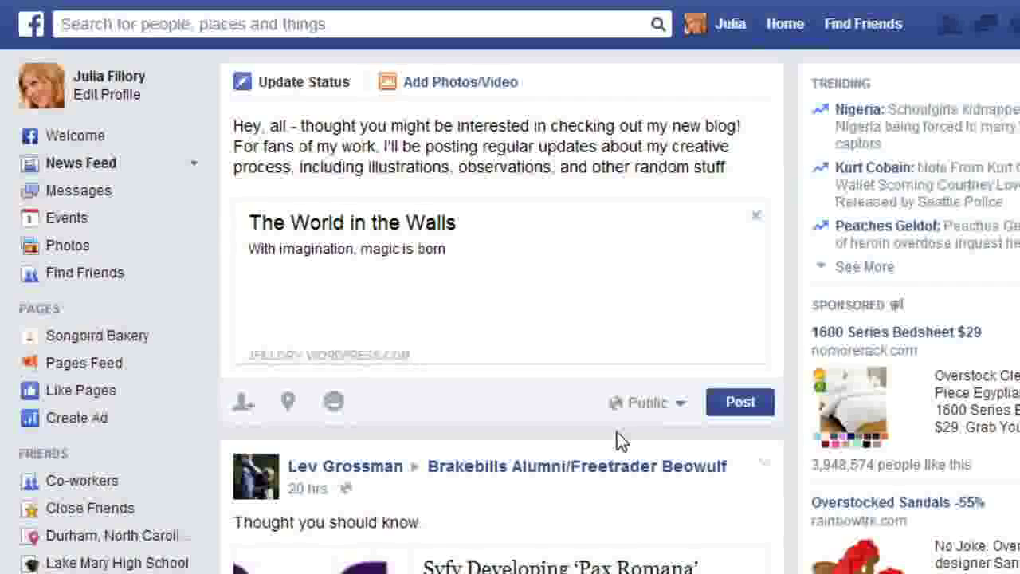
click(731, 415)
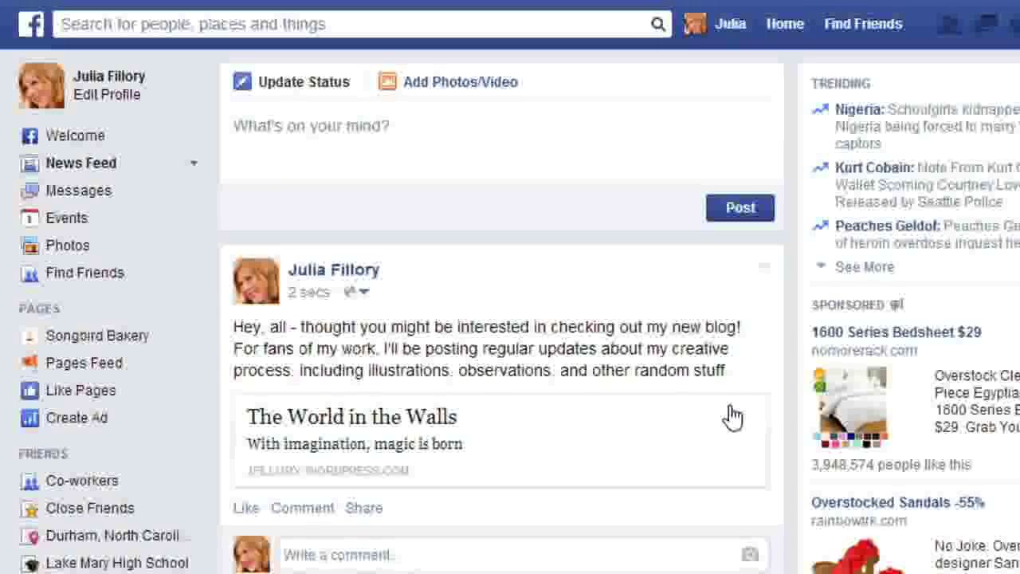
- Start a new status update and set its audience to Friends
click(662, 158)
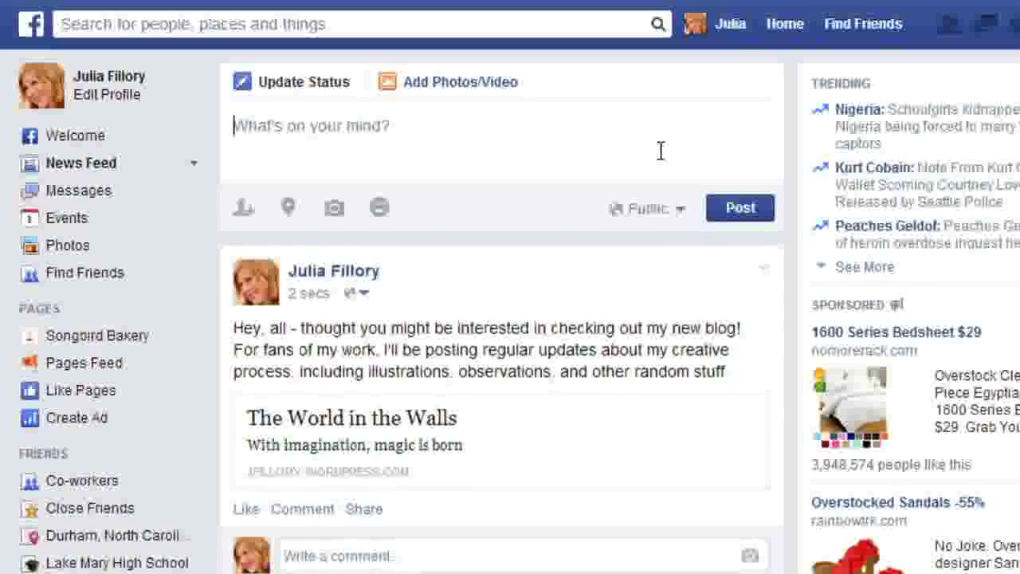
click(658, 209)
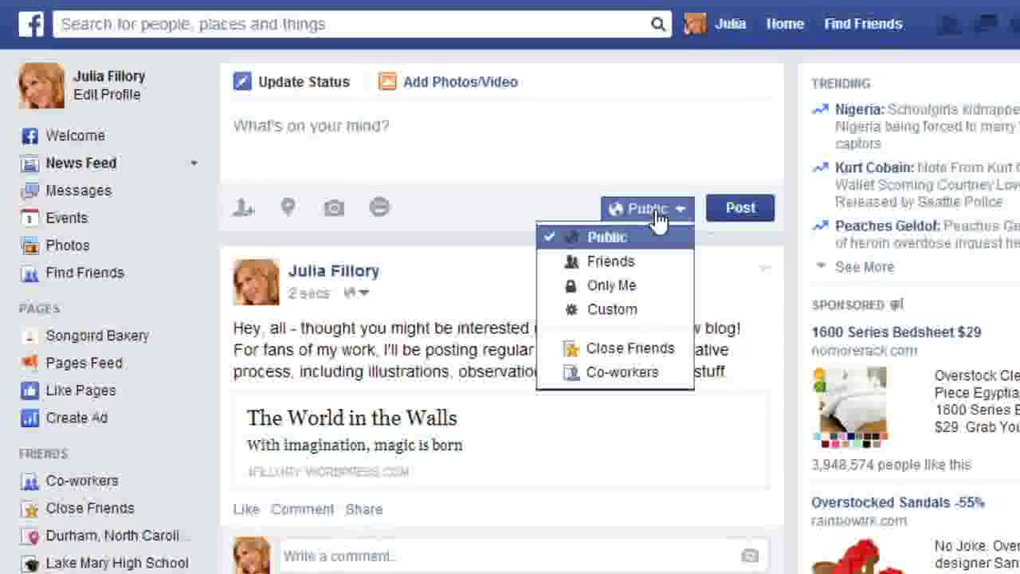
click(655, 263)
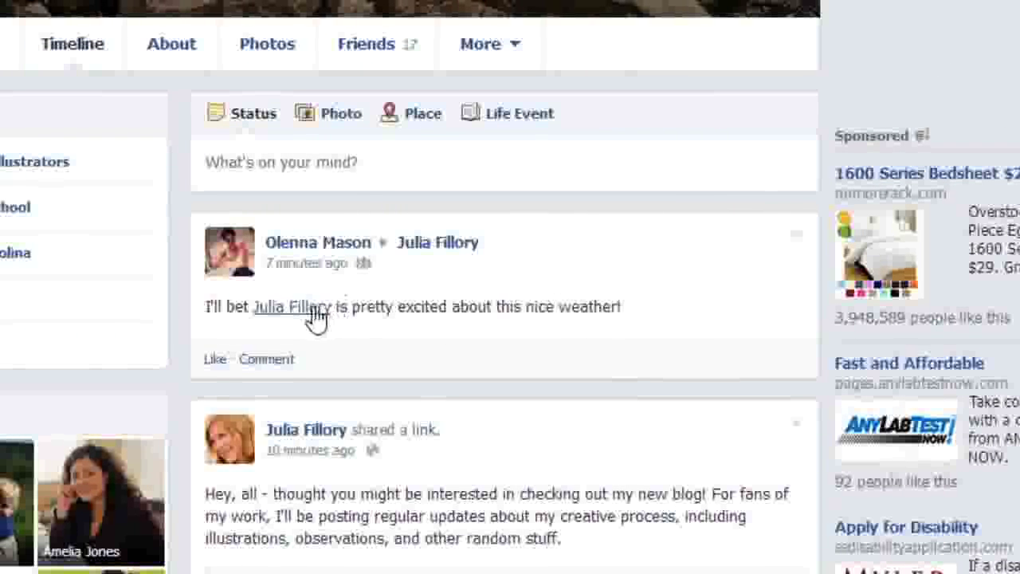
- Enable the review of posts friends tag you in before they appear on the timeline
mouse_move(313, 311)
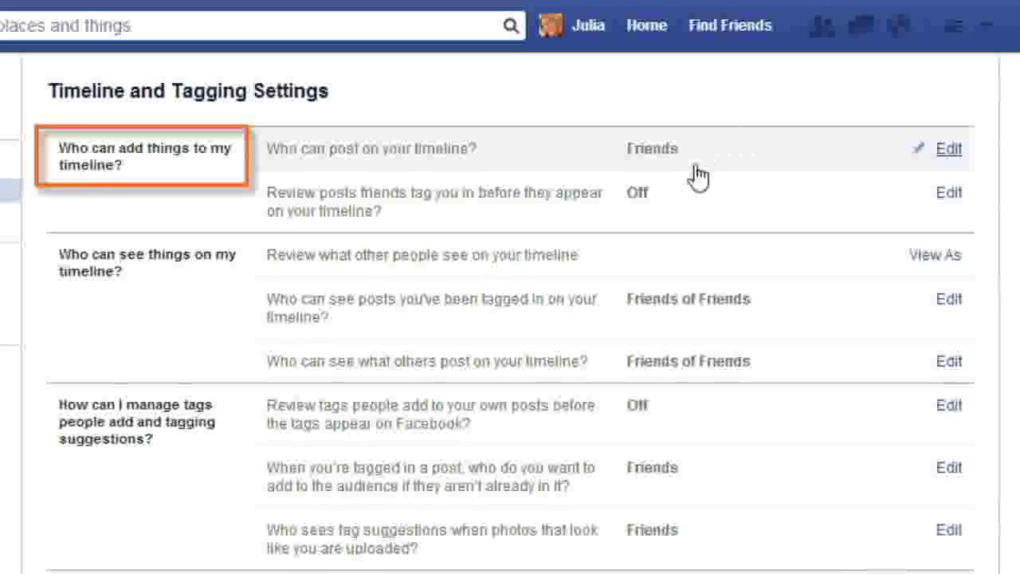
click(660, 197)
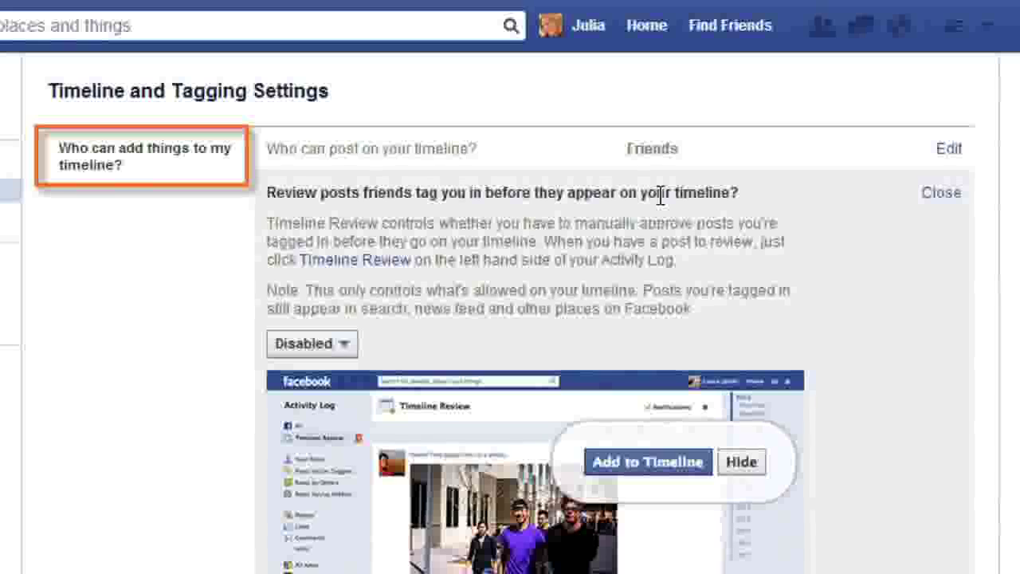
click(341, 349)
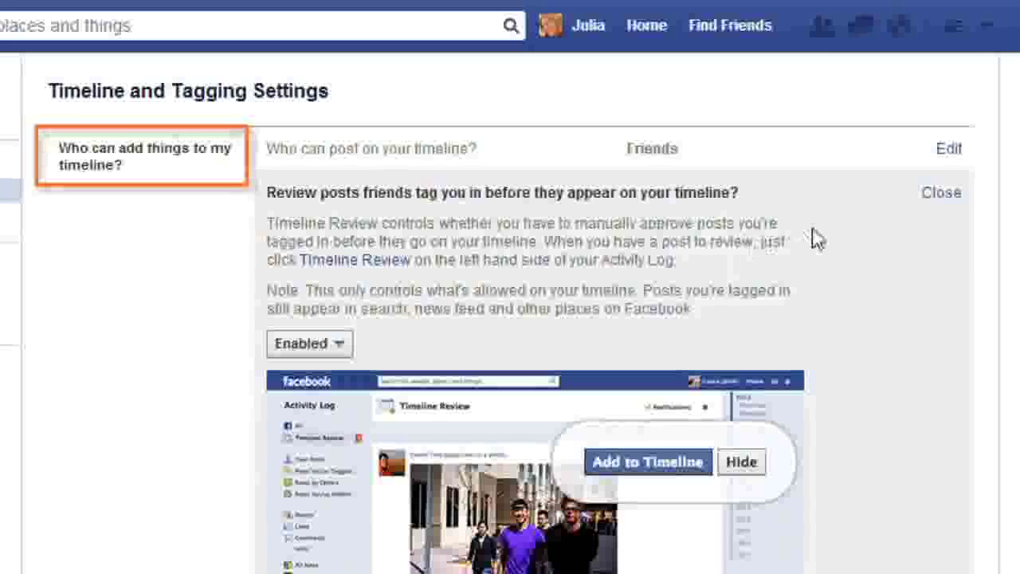
click(929, 199)
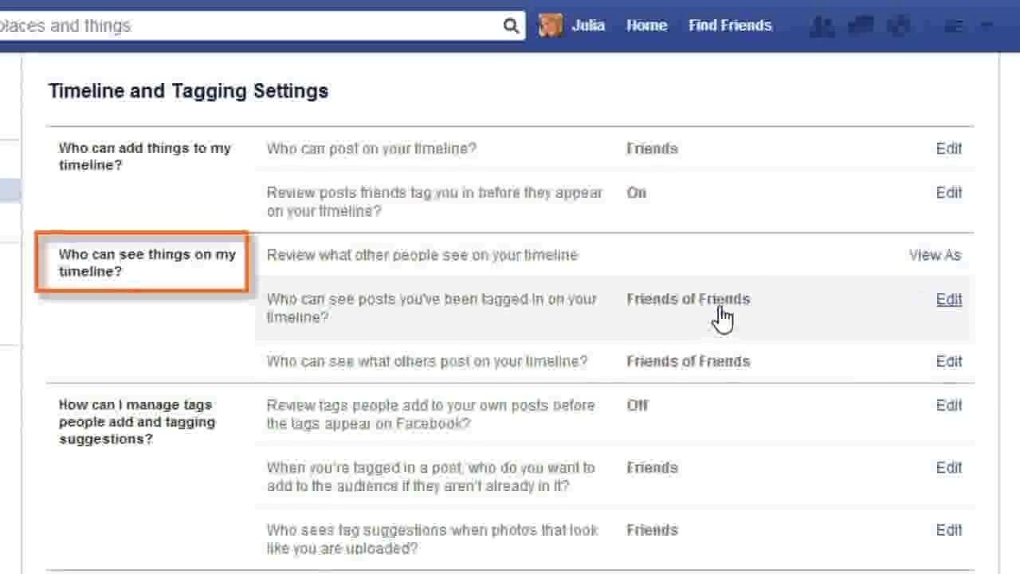
- Limit who can see tagged posts and what others post on the timeline to Friends
click(721, 317)
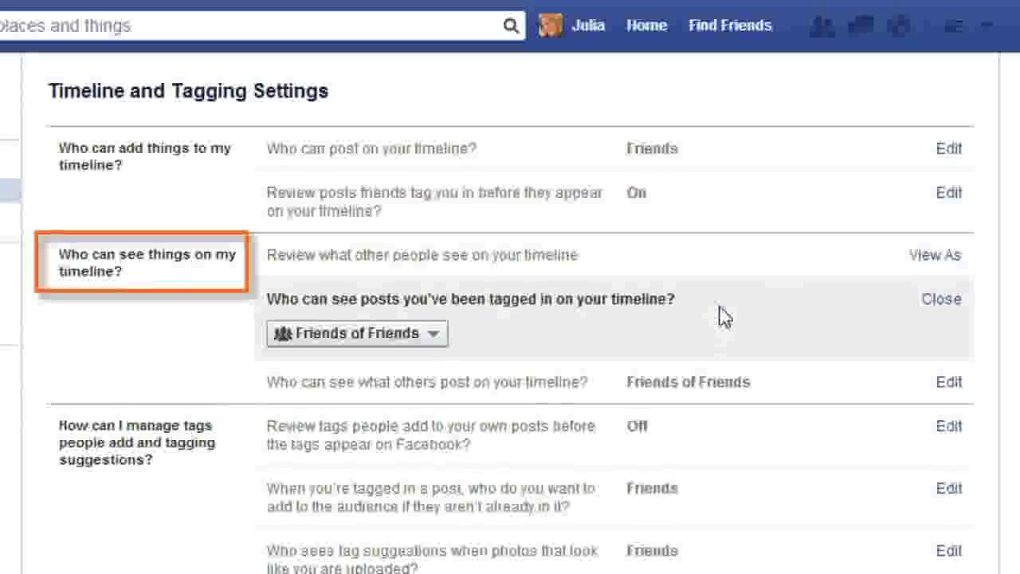
click(430, 336)
click(415, 418)
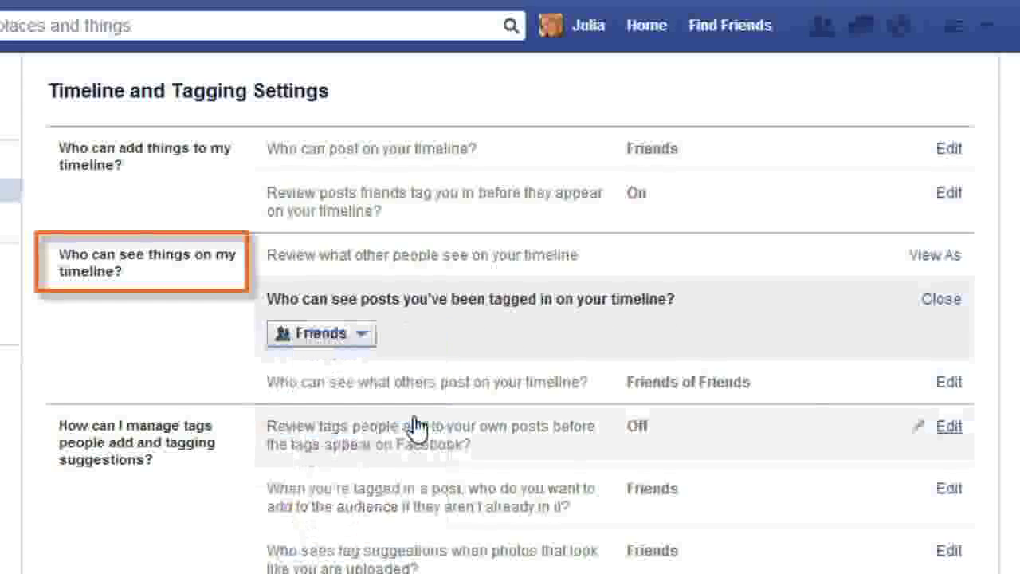
click(417, 392)
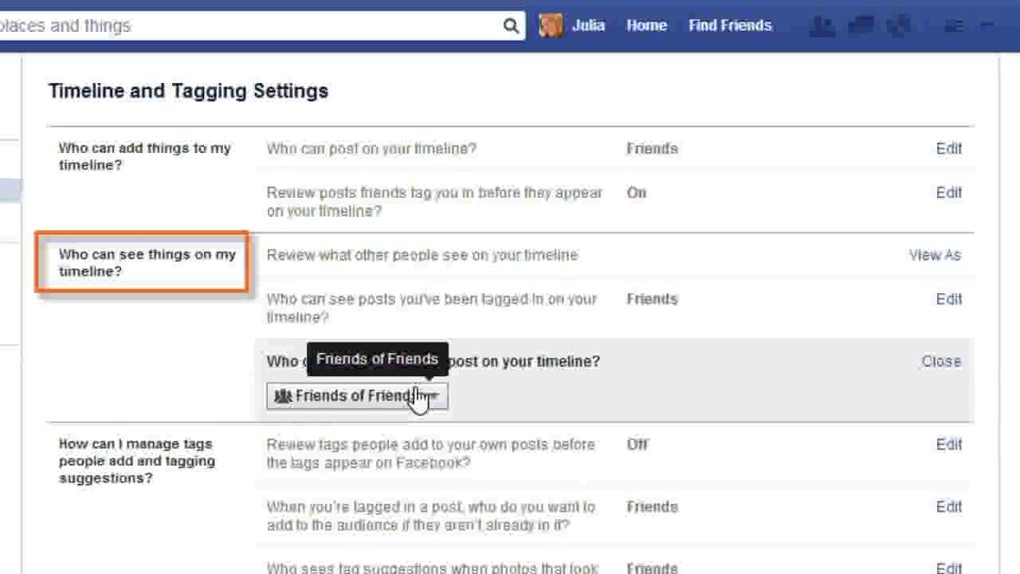
click(417, 396)
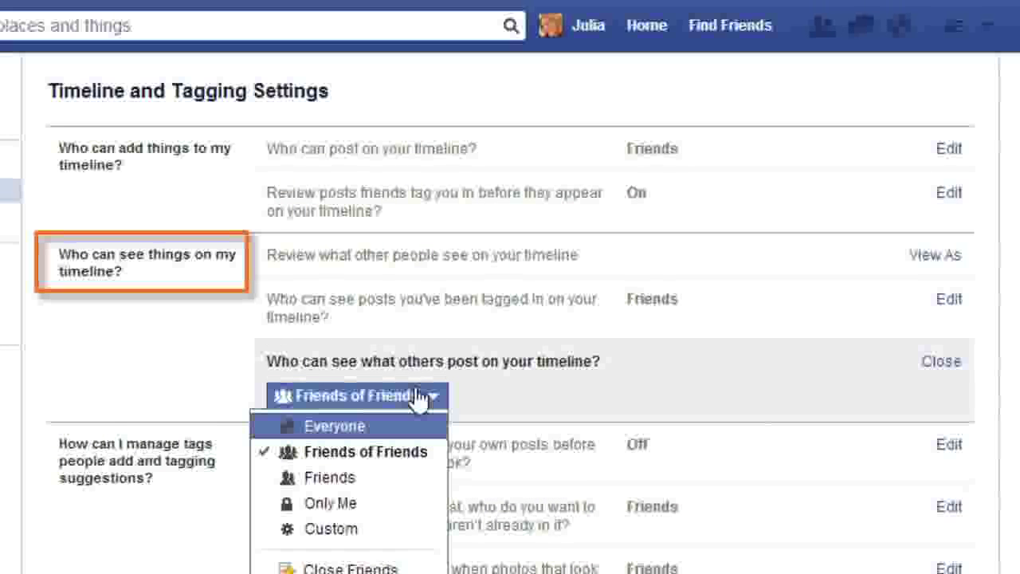
click(410, 479)
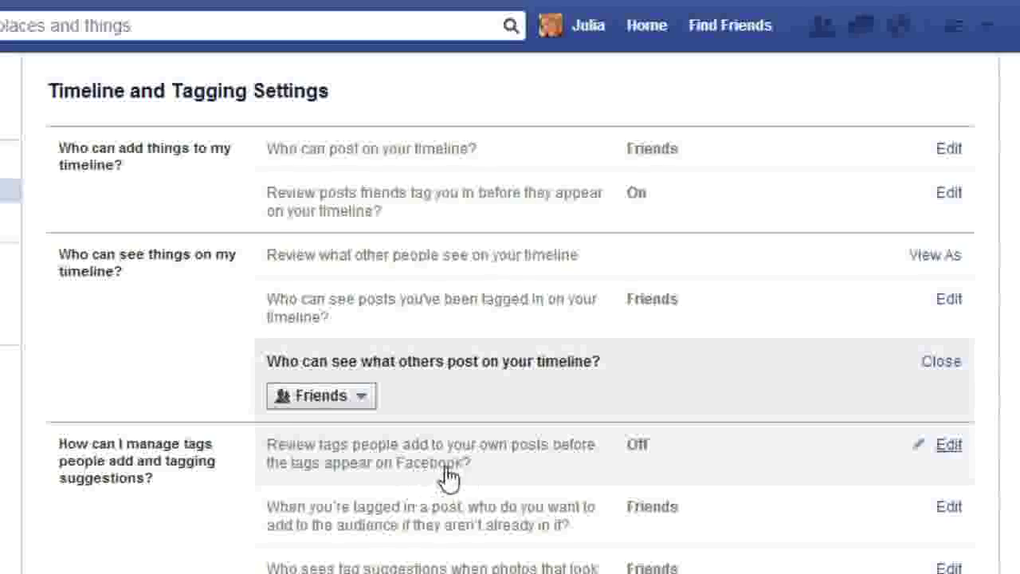
click(939, 362)
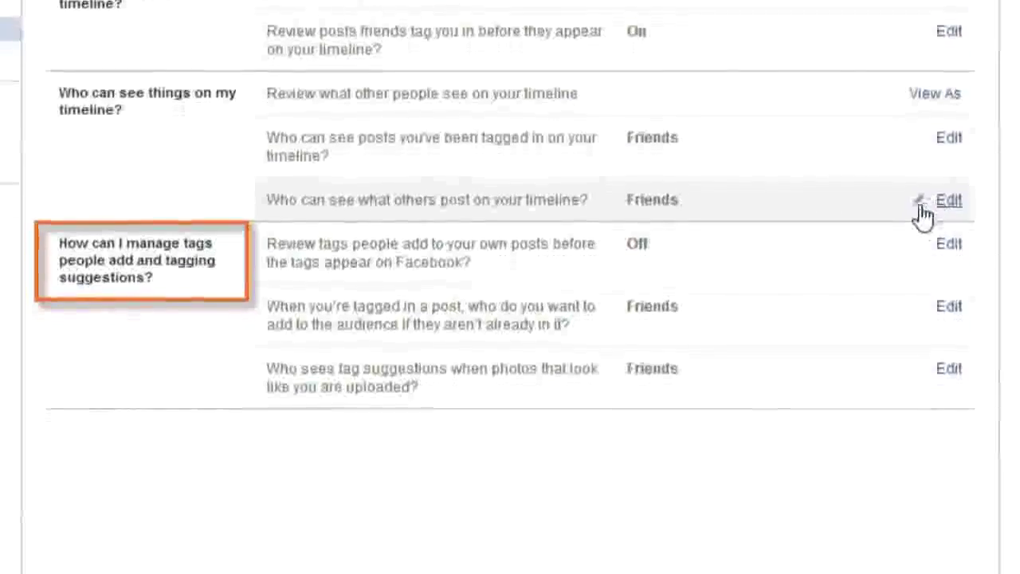
- Enable the review of tags people add to your own posts, and set tag suggestions for photos that look like you to No One
click(694, 182)
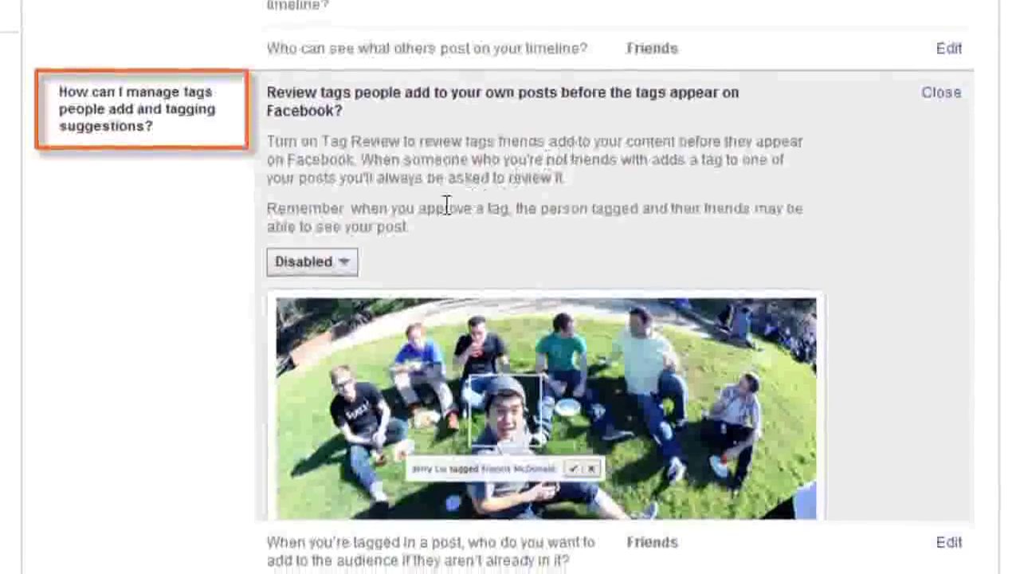
click(341, 272)
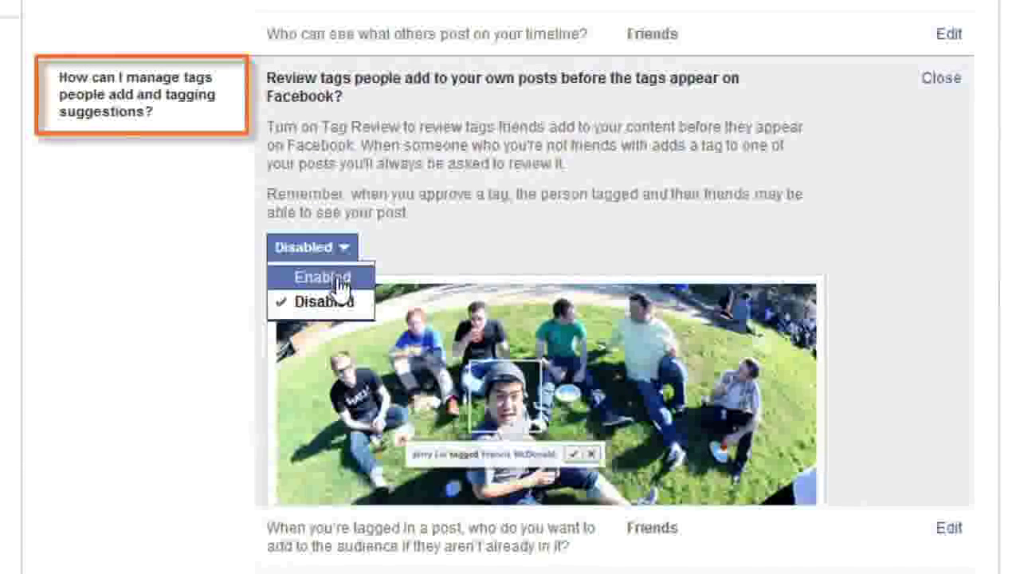
click(338, 279)
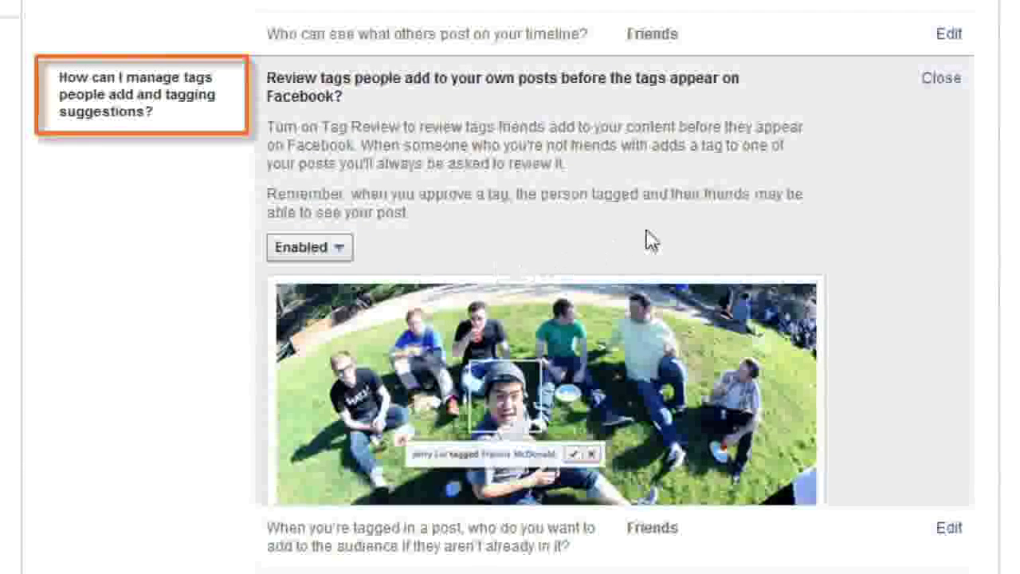
click(941, 79)
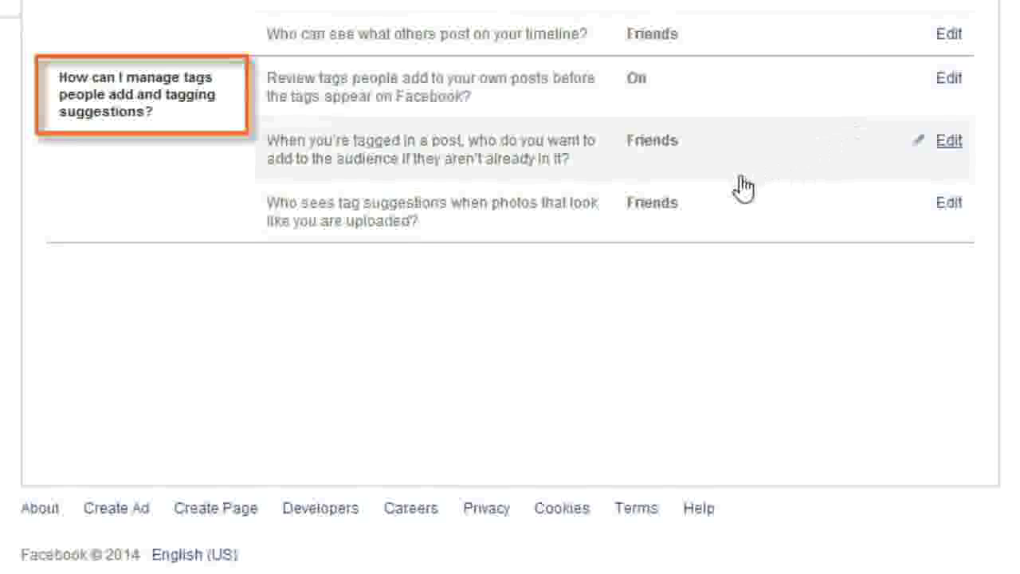
click(701, 209)
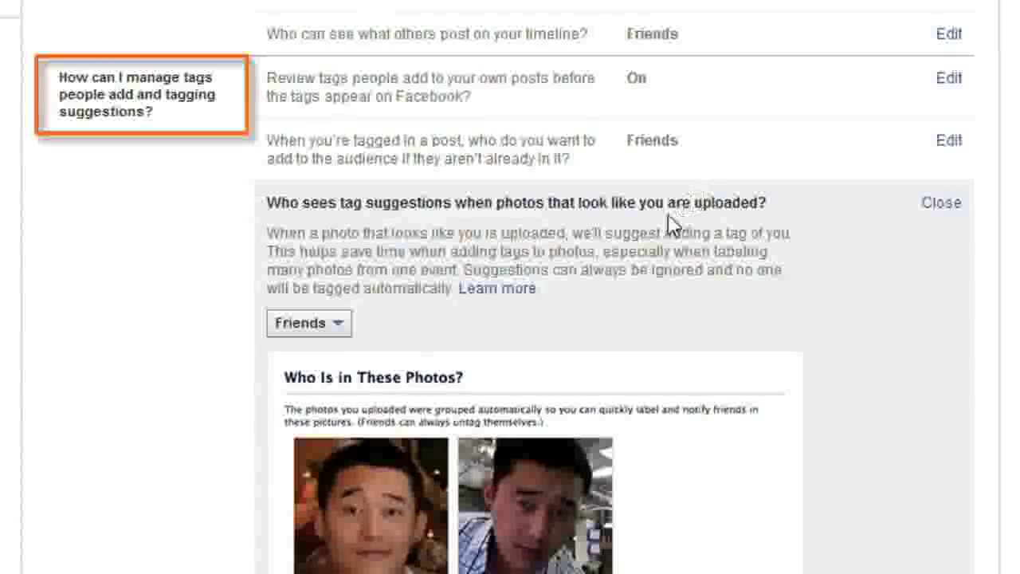
click(335, 324)
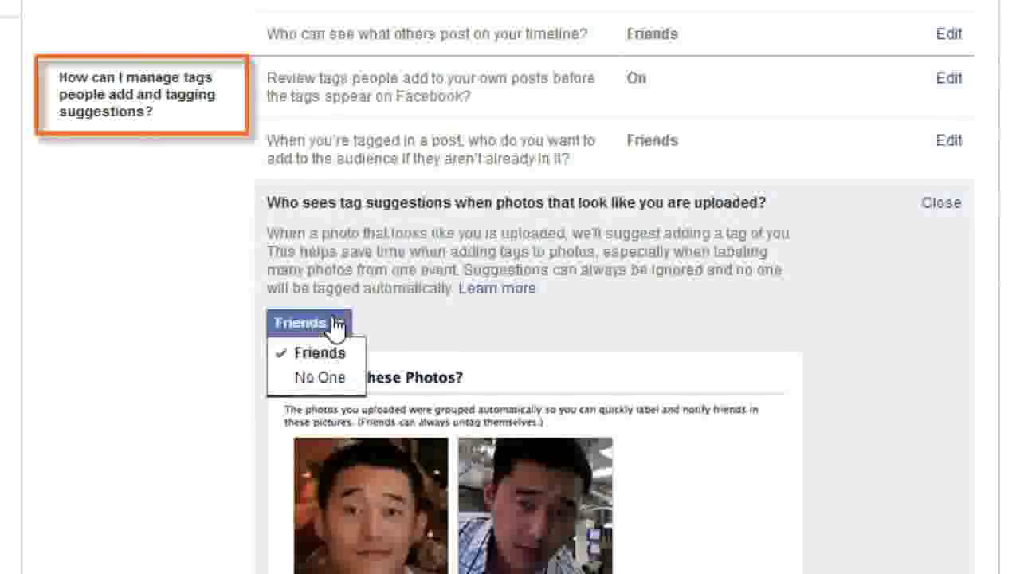
click(333, 387)
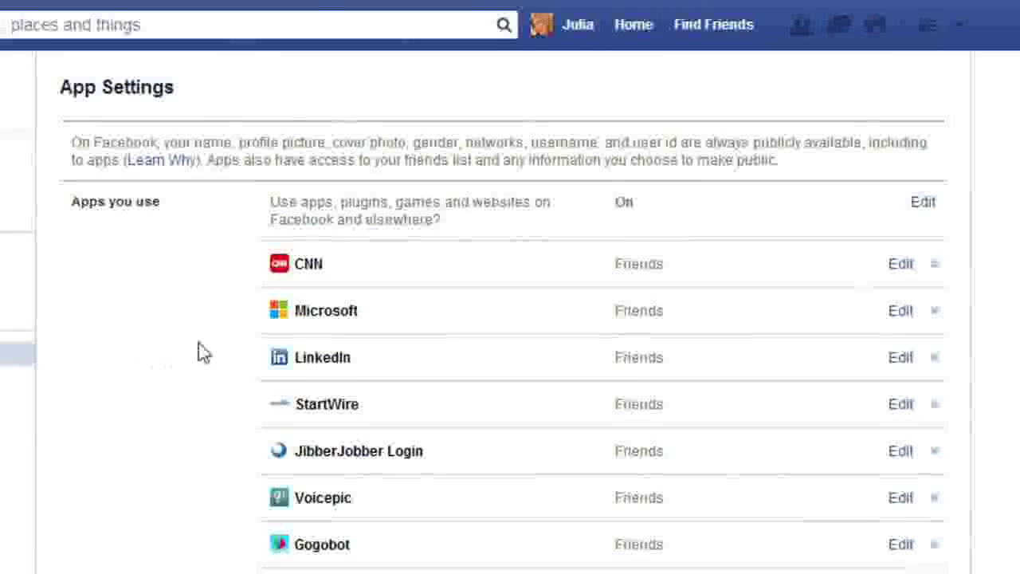
- Examine the CNN app's visibility, data access and notification settings, and close its details
click(443, 280)
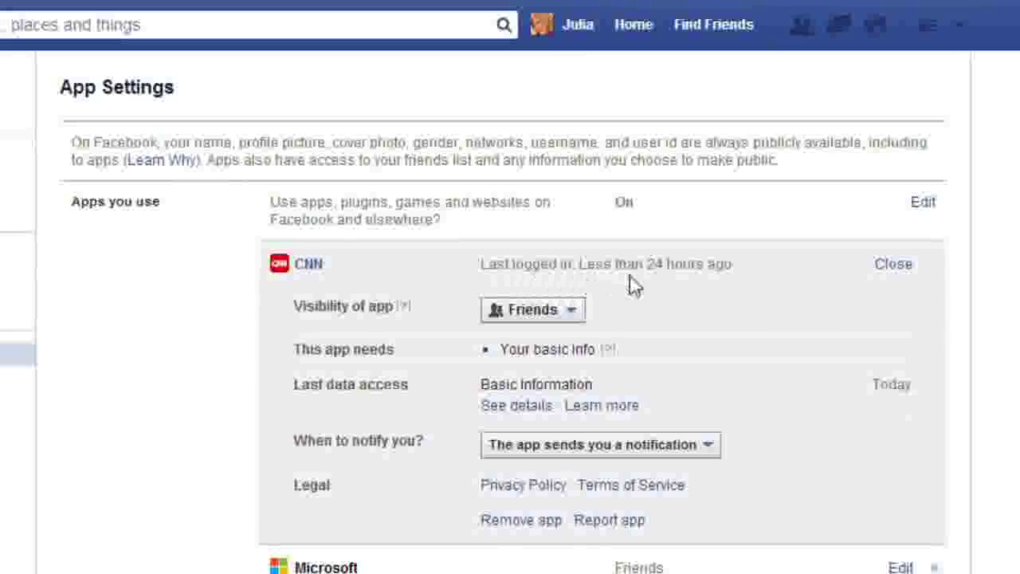
click(892, 265)
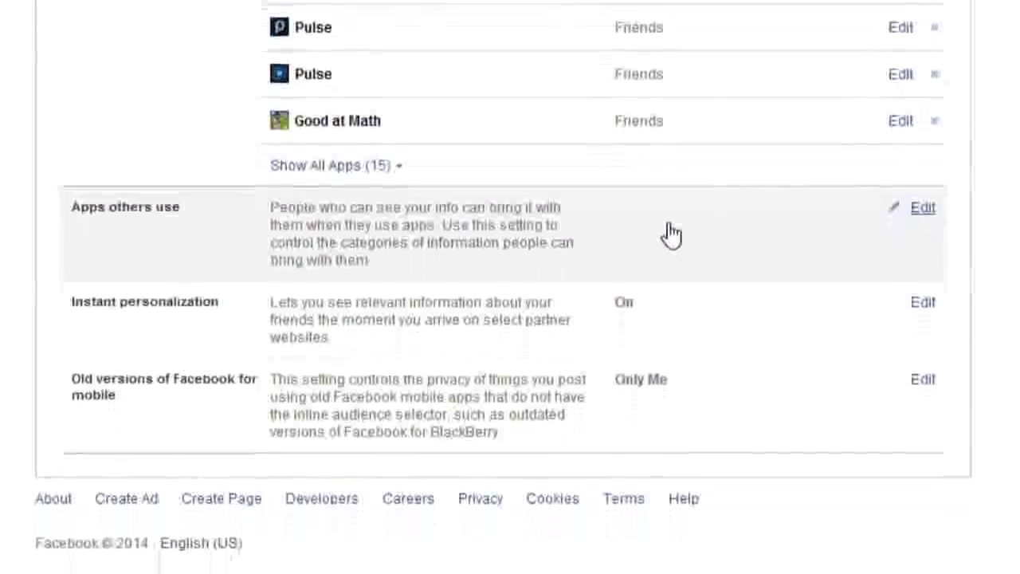
- Stop sharing Bio, Birthday, and Family and relationships with apps others use, and save the changes
click(672, 233)
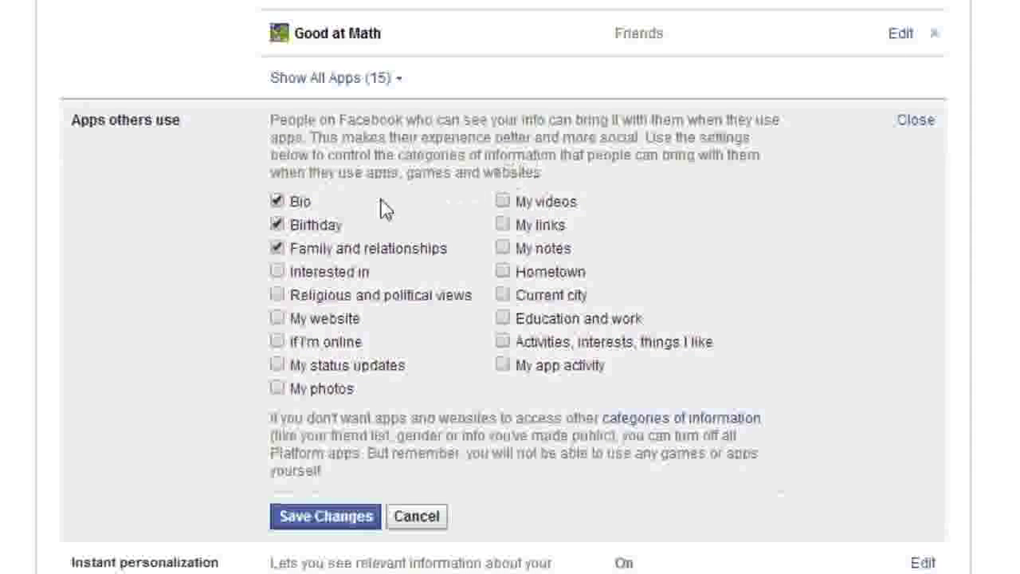
click(277, 227)
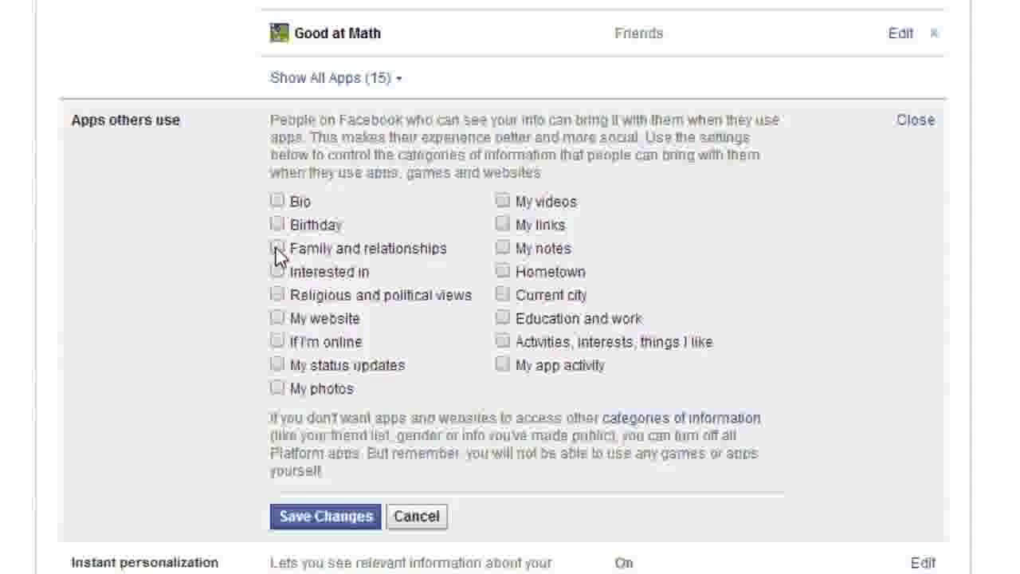
click(340, 518)
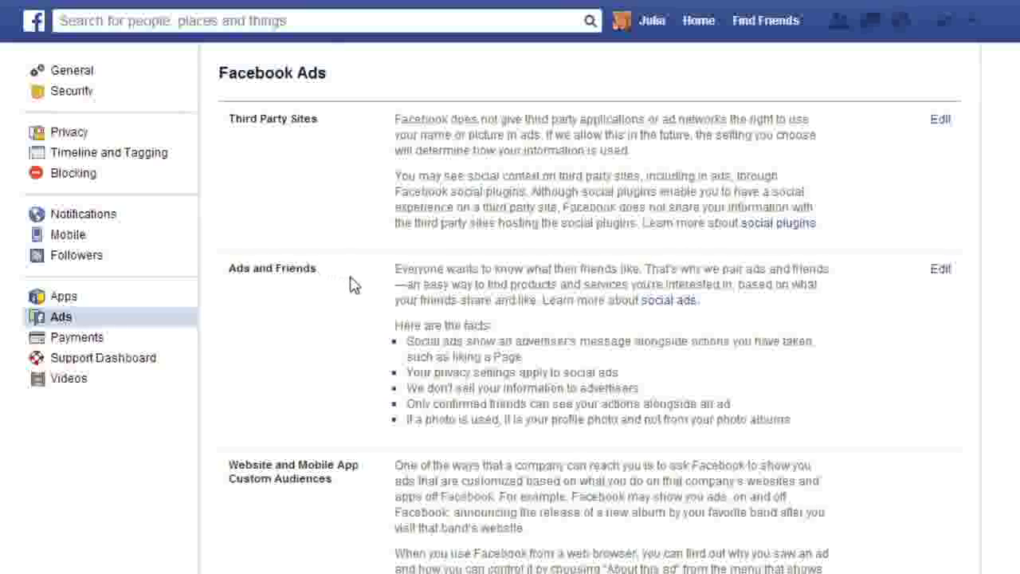
- Set the pairing of social actions with ads to No one under Ads and Friends, and save the change
click(939, 271)
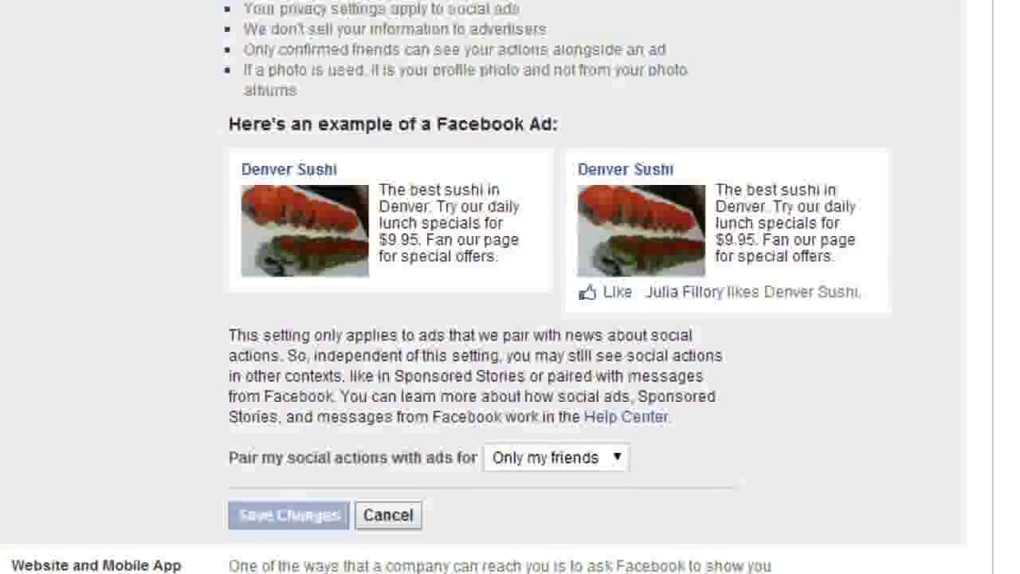
click(550, 458)
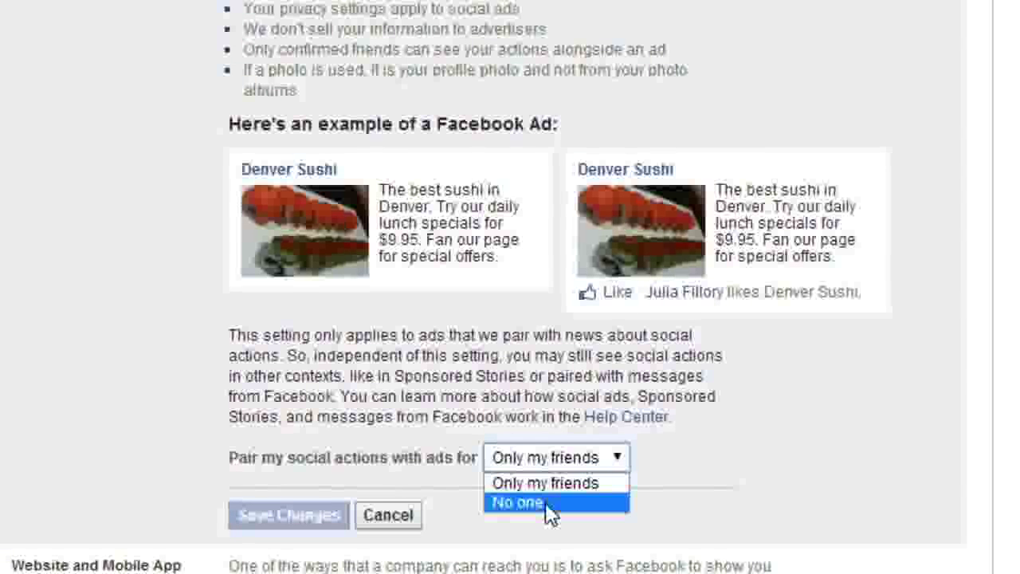
click(545, 502)
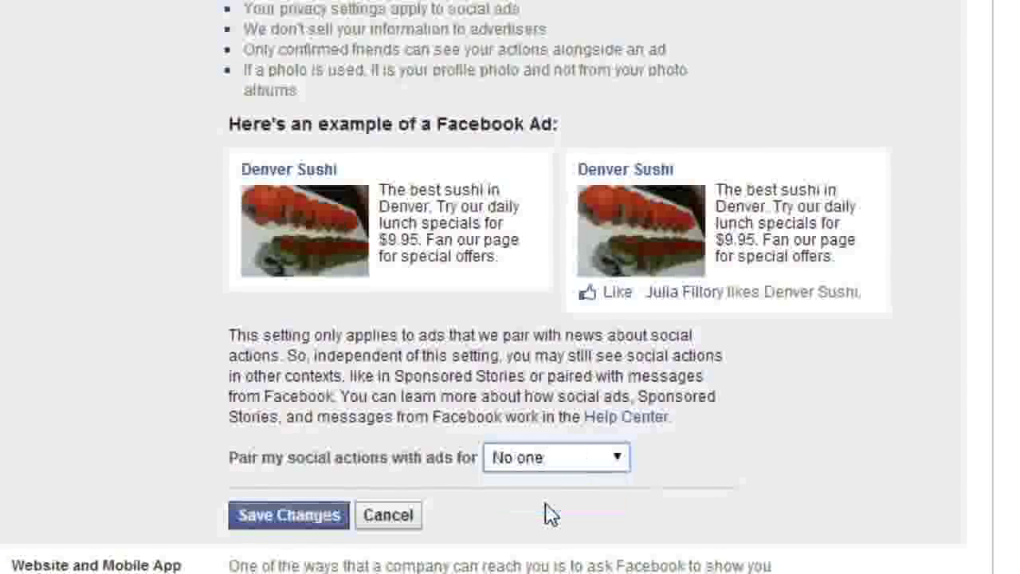
click(348, 516)
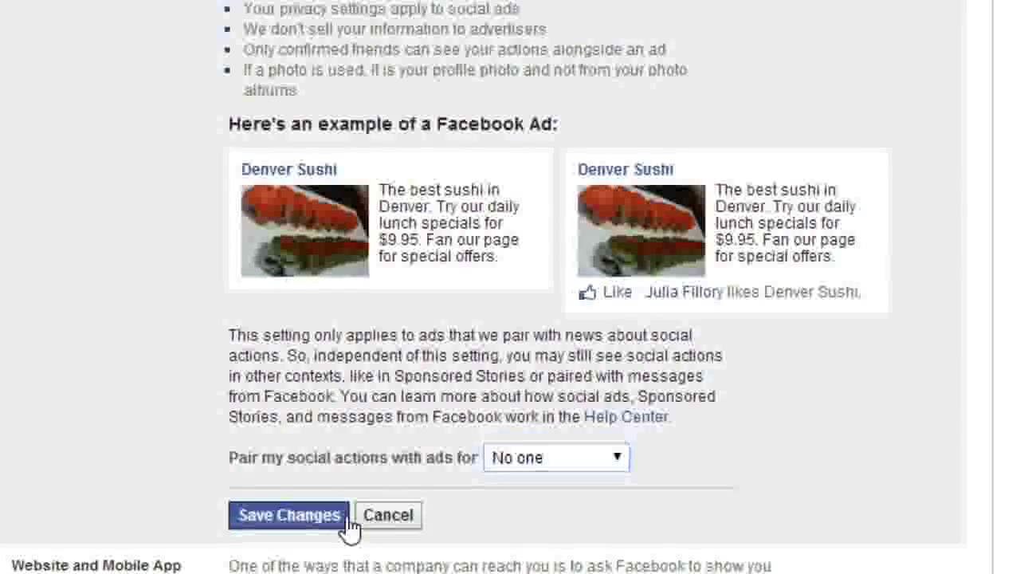